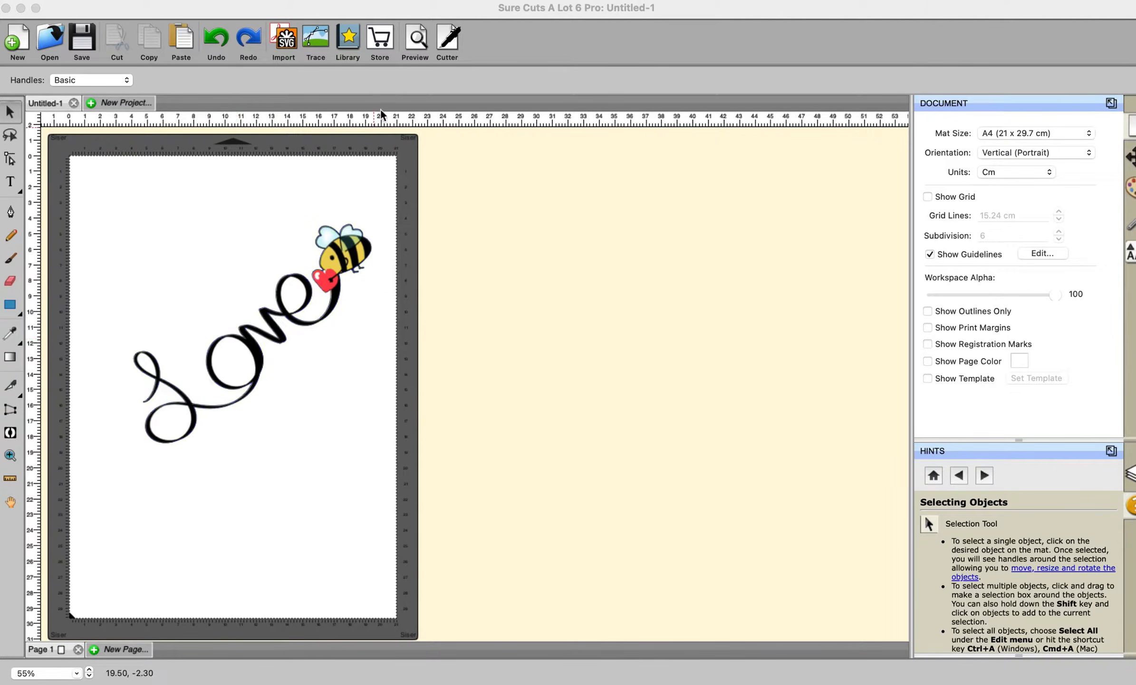
Open the preview and toggle the cut lines and printable layers off and back on to inspect the design
{"action": "left_click", "coordinate": [414, 41]}
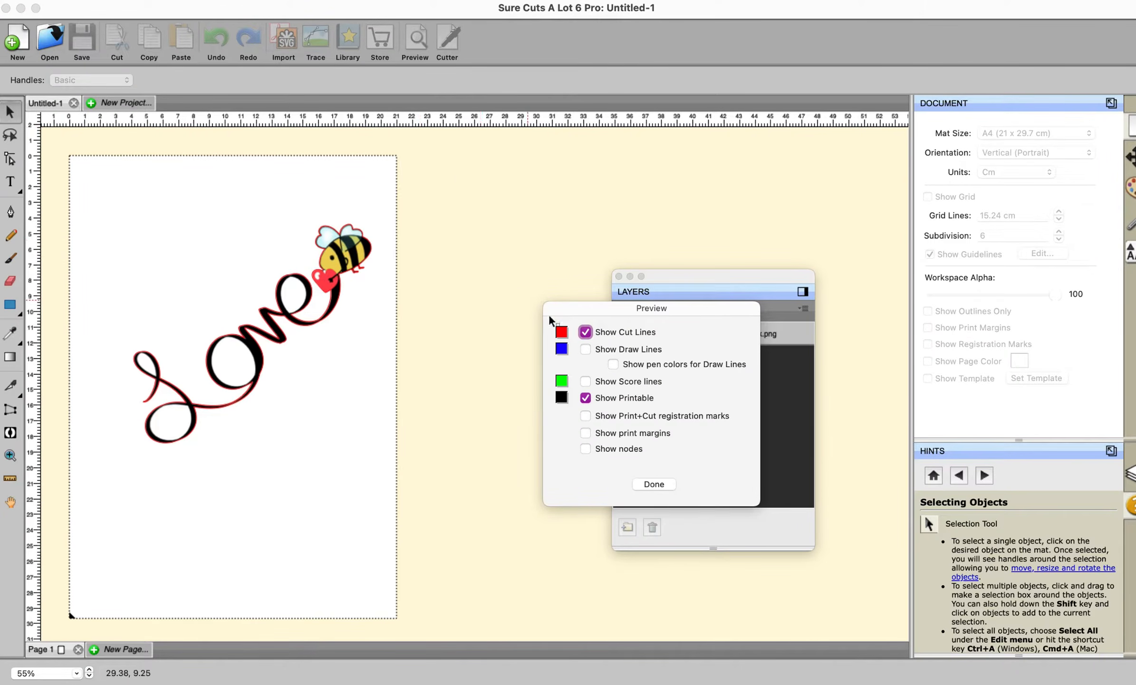
{"action": "left_click", "coordinate": [585, 332]}
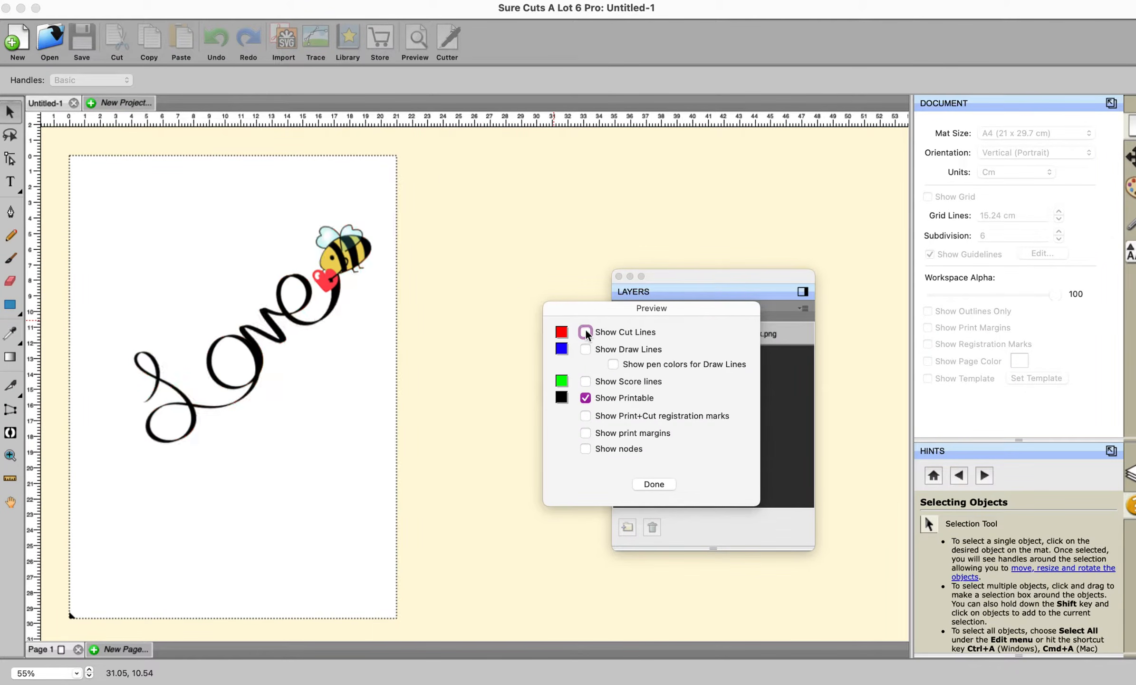
{"action": "left_click", "coordinate": [585, 331]}
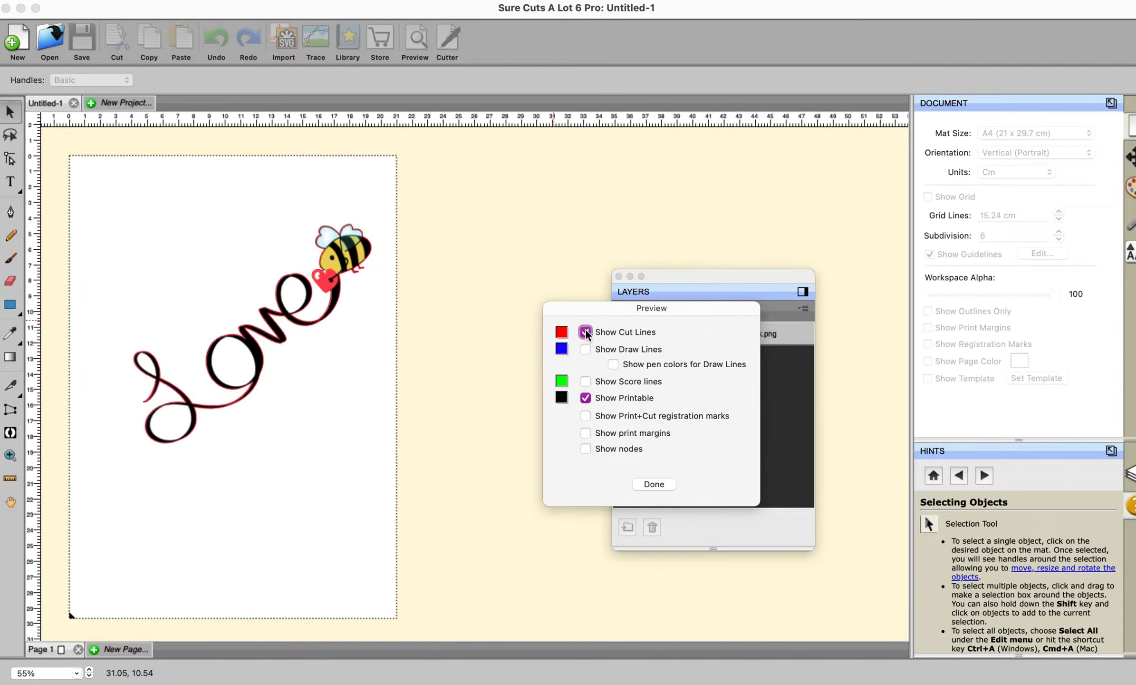
{"action": "left_click", "coordinate": [585, 398]}
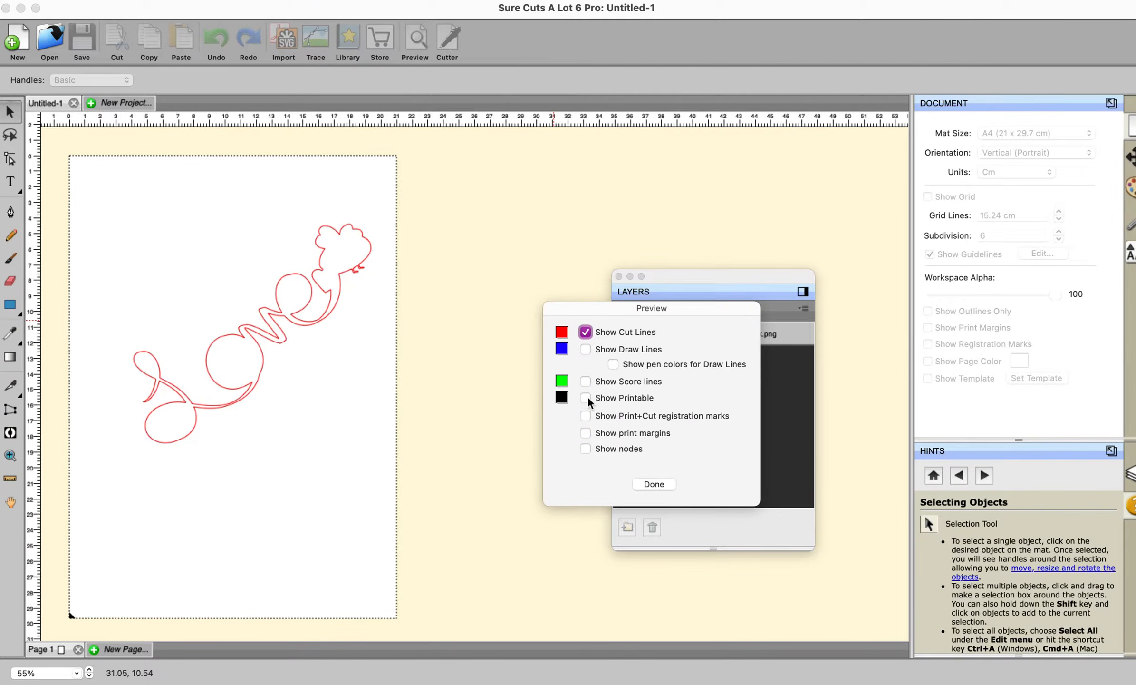
{"action": "left_click", "coordinate": [585, 397]}
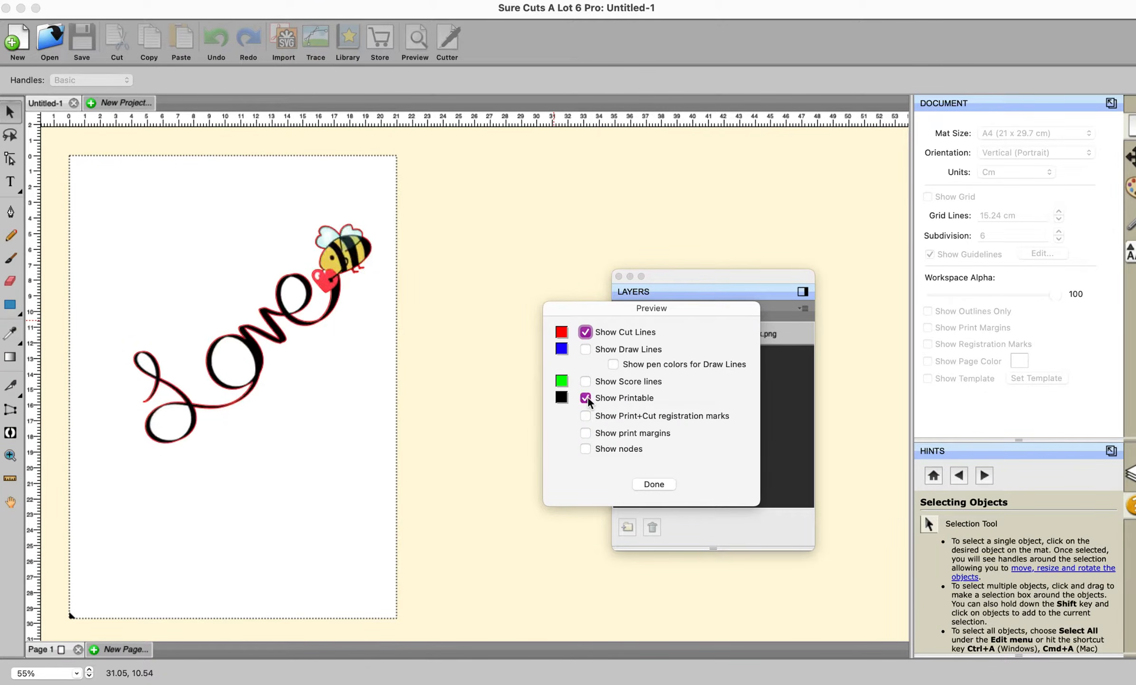
{"action": "left_click", "coordinate": [654, 484]}
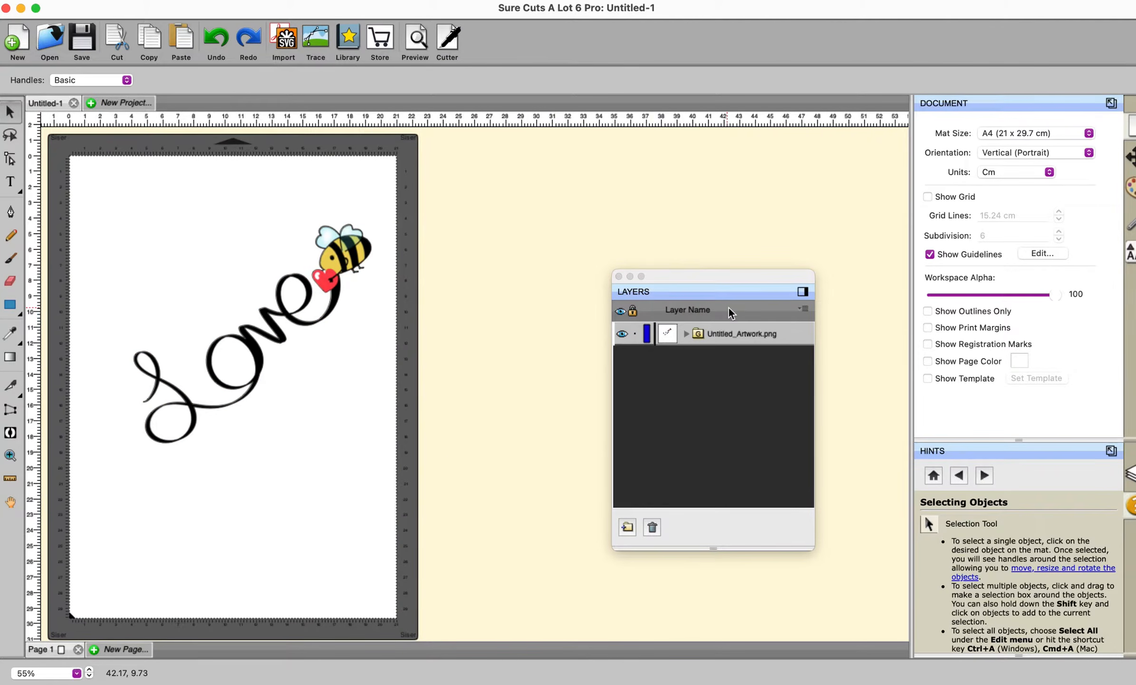
Expand the artwork layer, select all, and ungroup the artwork into separate Cut and Print layers
{"action": "left_click", "coordinate": [686, 333]}
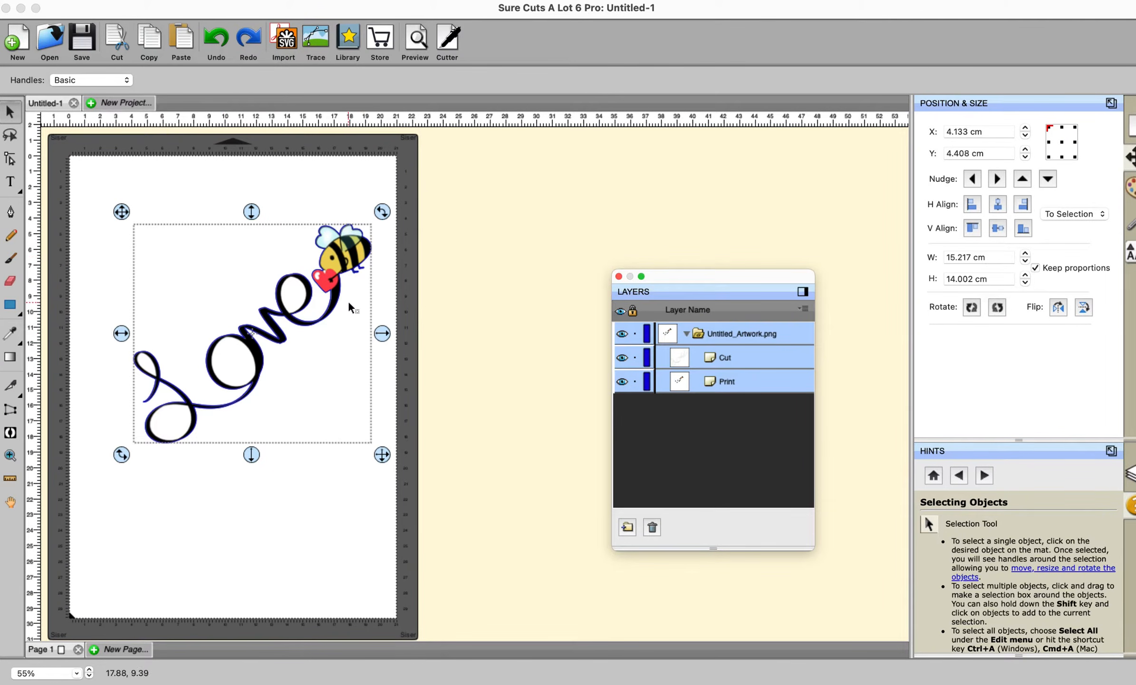
{"action": "left_click", "coordinate": [435, 325]}
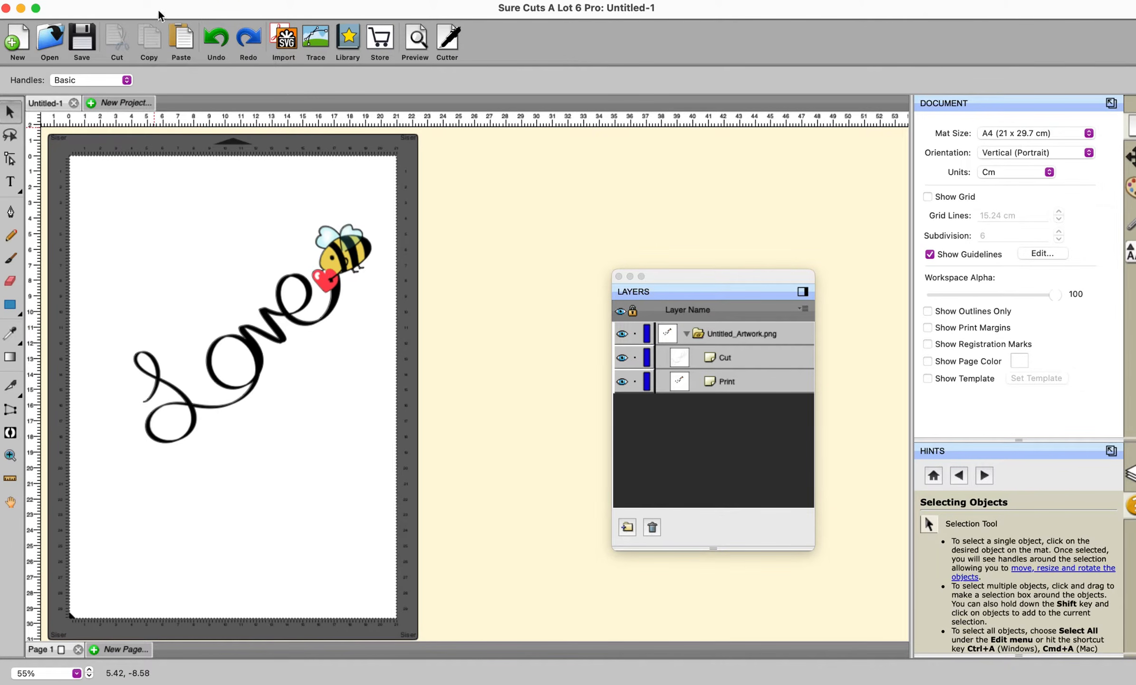
{"action": "left_click", "coordinate": [179, 2]}
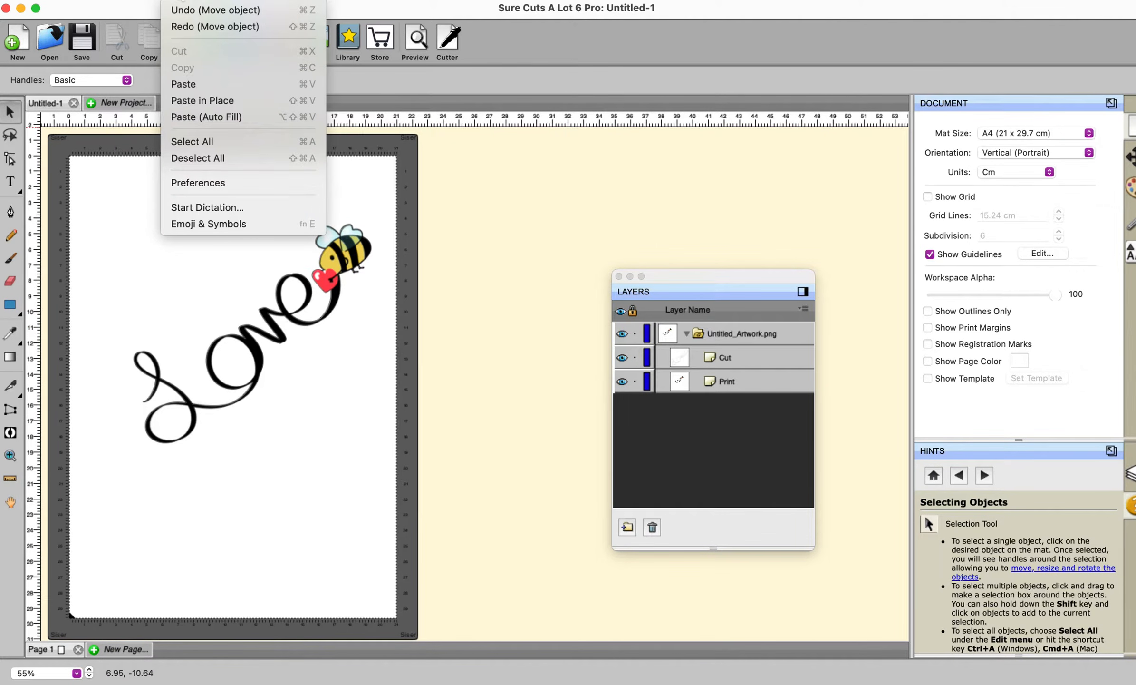
{"action": "left_click", "coordinate": [184, 141]}
{"action": "right_click", "coordinate": [270, 328]}
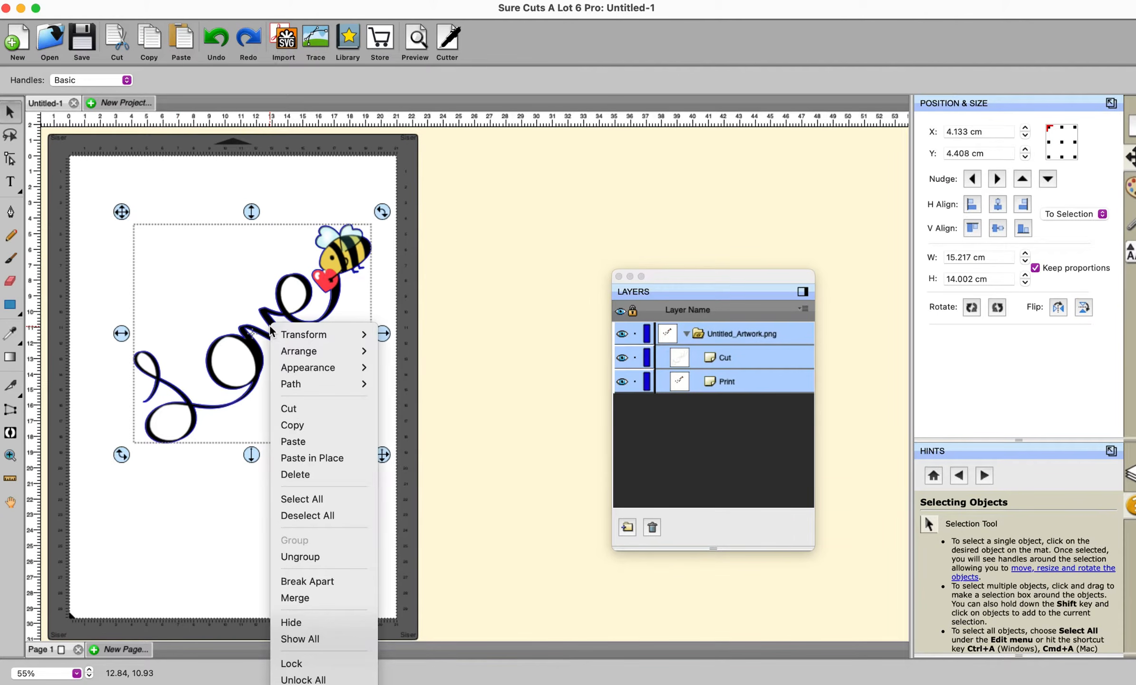
{"action": "left_click", "coordinate": [293, 559]}
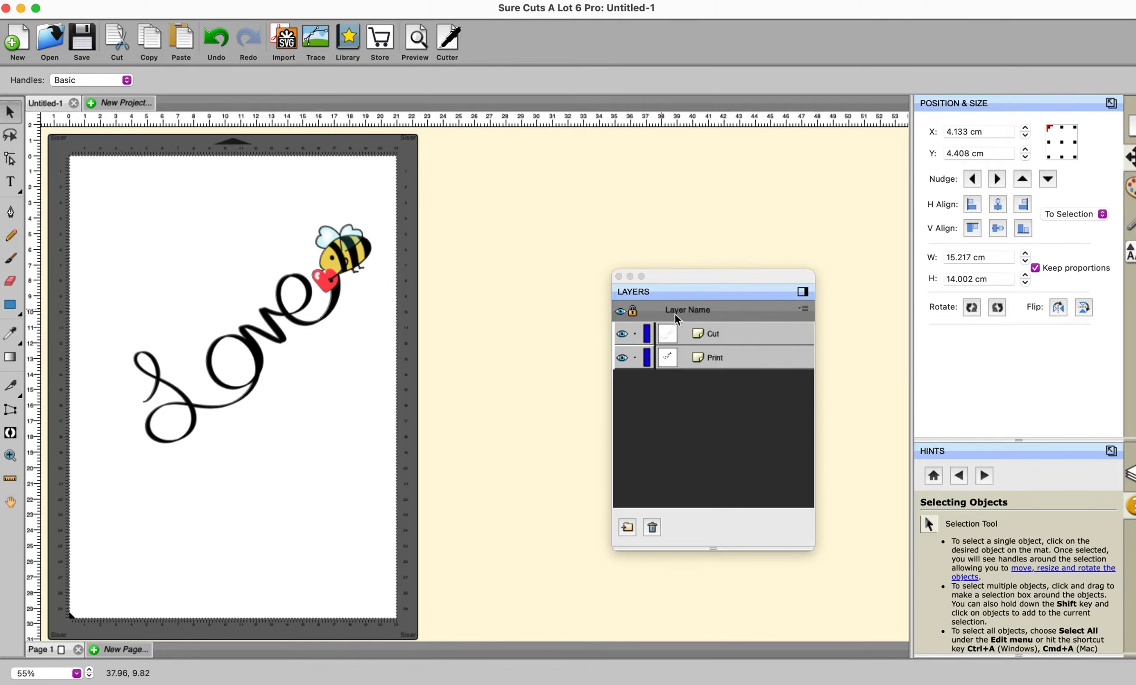
Select the Cut layer and erase the cut line around the Love lettering with a 4.100 cm circular Eraser, keeping the bee outline
{"action": "left_click", "coordinate": [696, 331]}
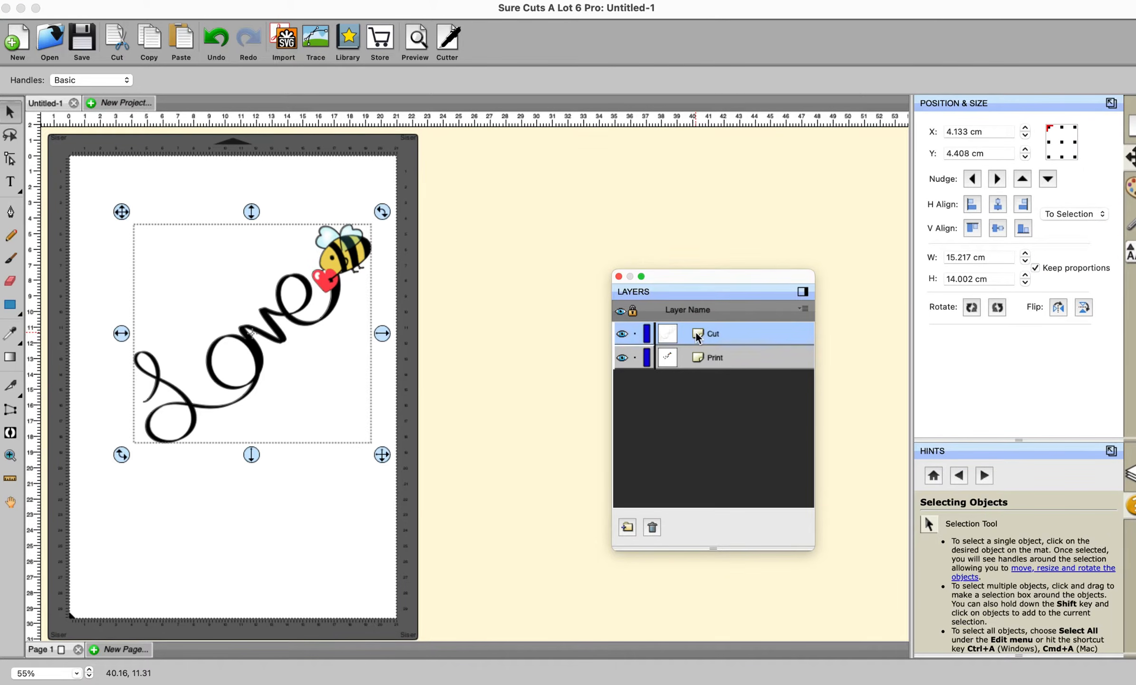
{"action": "left_click", "coordinate": [10, 280]}
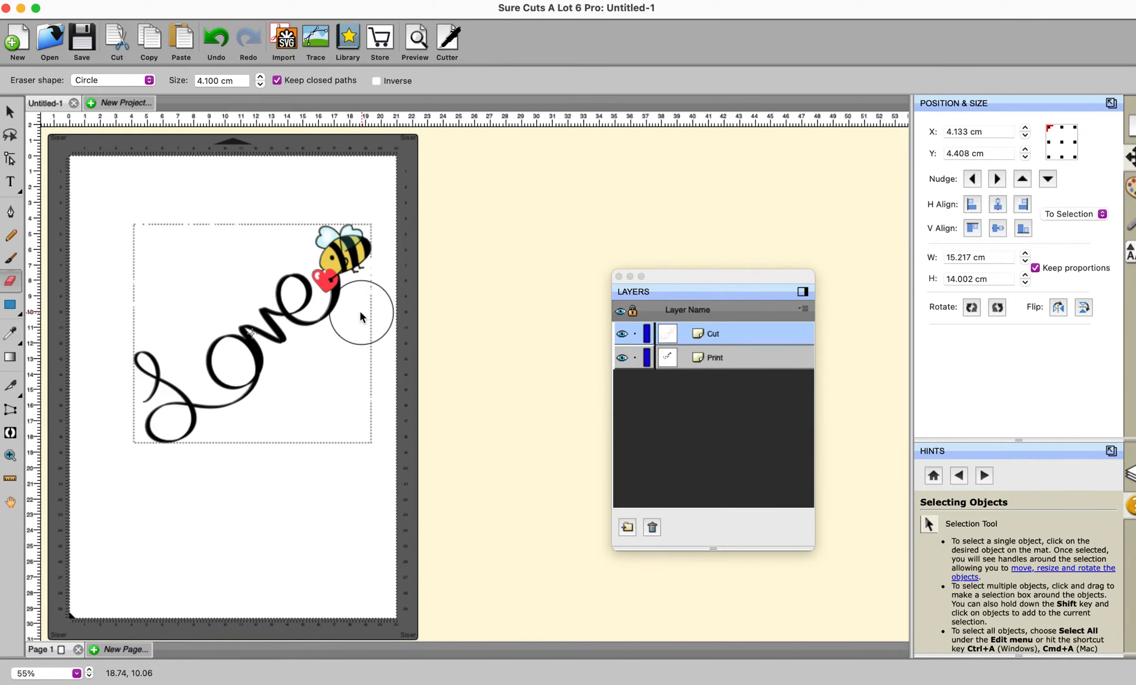
{"action": "mouse_move", "coordinate": [357, 309]}
{"action": "left_mouse_down"}
{"action": "mouse_move", "coordinate": [288, 339]}
{"action": "mouse_move", "coordinate": [283, 298]}
{"action": "mouse_move", "coordinate": [248, 329]}
{"action": "mouse_move", "coordinate": [229, 386]}
{"action": "mouse_move", "coordinate": [253, 374]}
{"action": "mouse_move", "coordinate": [191, 426]}
{"action": "mouse_move", "coordinate": [160, 426]}
{"action": "mouse_move", "coordinate": [142, 352]}
{"action": "mouse_move", "coordinate": [214, 428]}
{"action": "mouse_move", "coordinate": [199, 332]}
{"action": "left_mouse_up"}
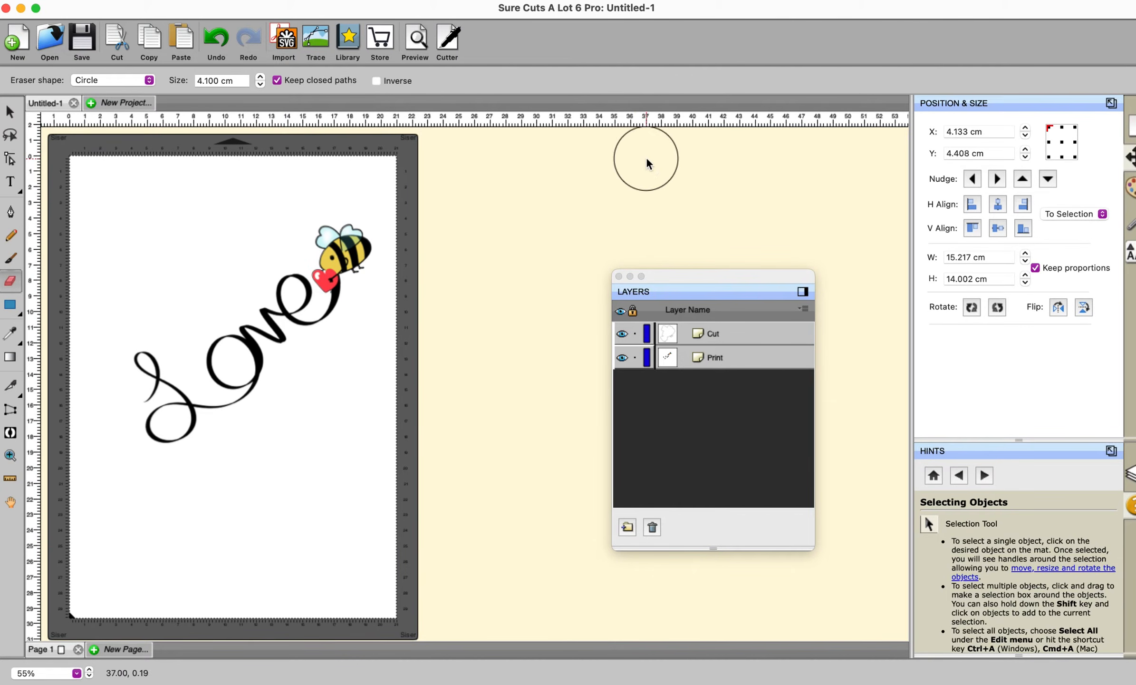
{"action": "left_click", "coordinate": [11, 113]}
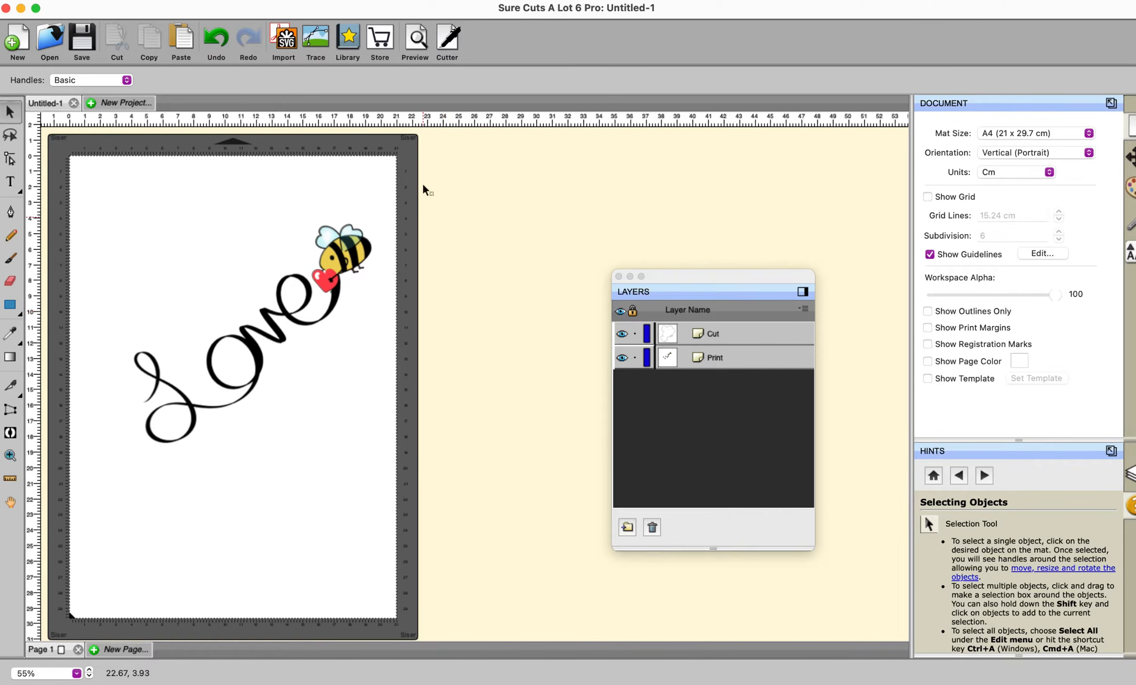
Preview the design with the printable layer toggled off and on to check the remaining cut lines
{"action": "left_click", "coordinate": [417, 40]}
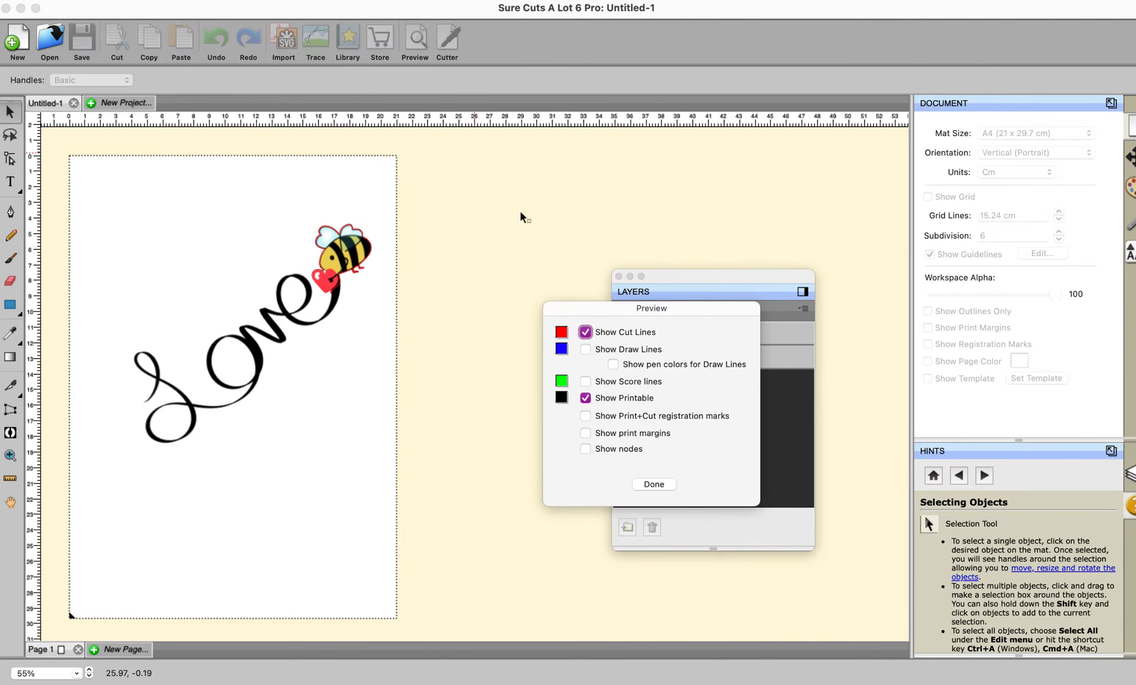
{"action": "left_click", "coordinate": [589, 402]}
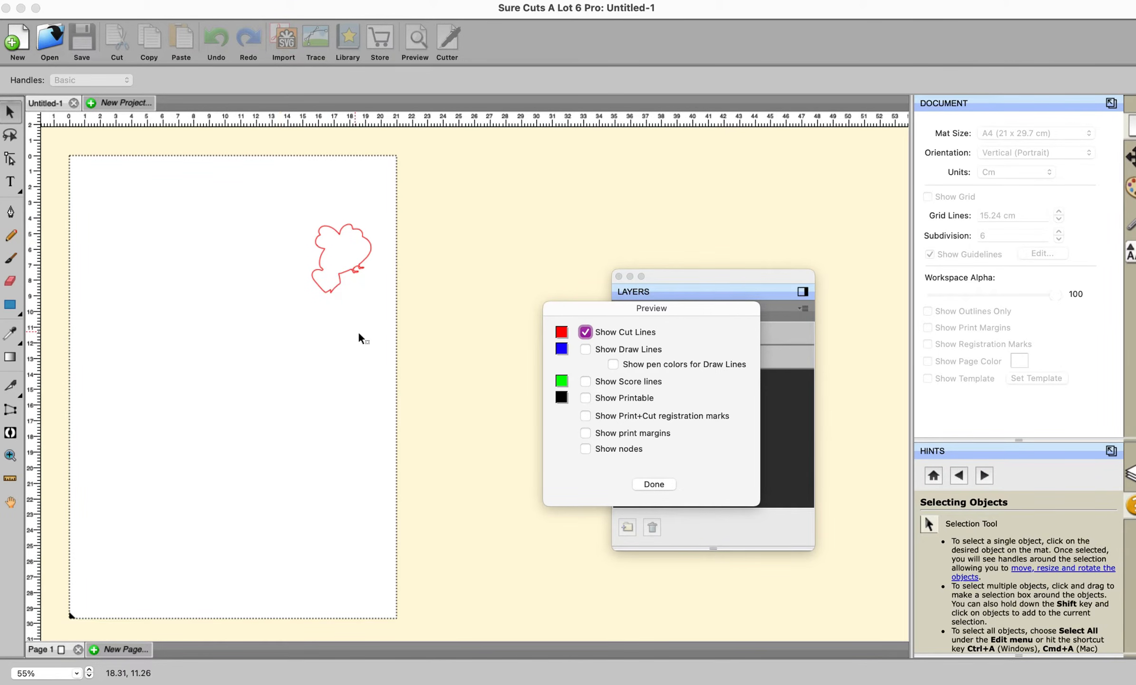
{"action": "left_click", "coordinate": [588, 399]}
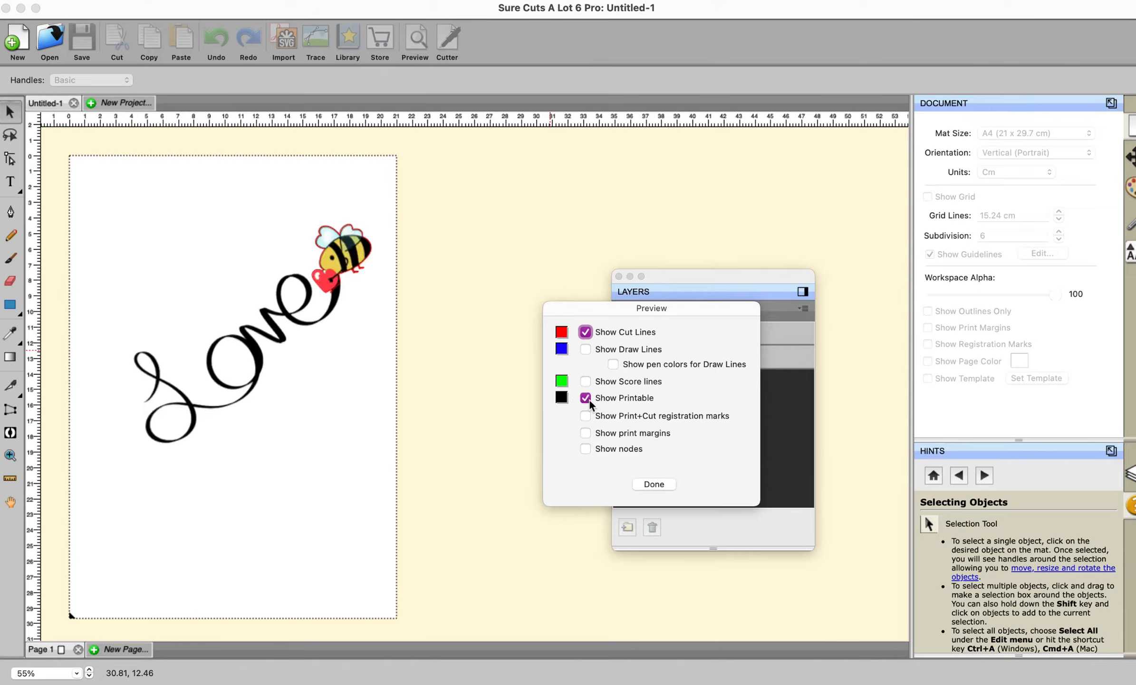
{"action": "left_click", "coordinate": [654, 483]}
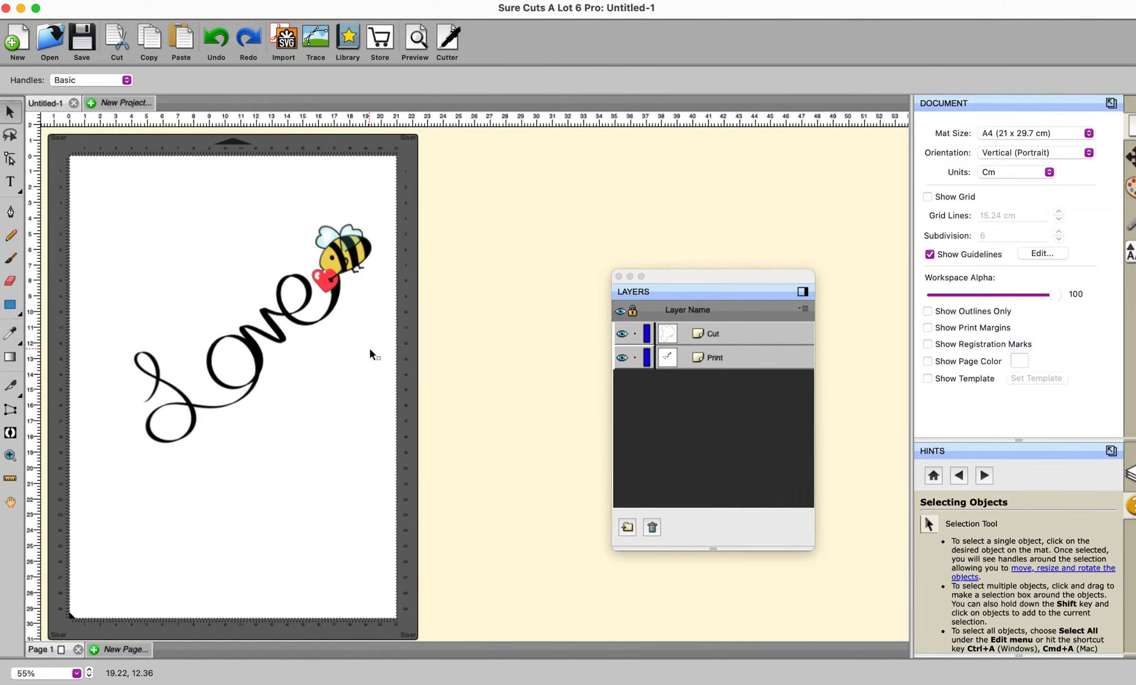
Select all objects, apply Set Clip Path to clip the print to the bee's cut outline, and preview the result
{"action": "left_click", "coordinate": [185, 1]}
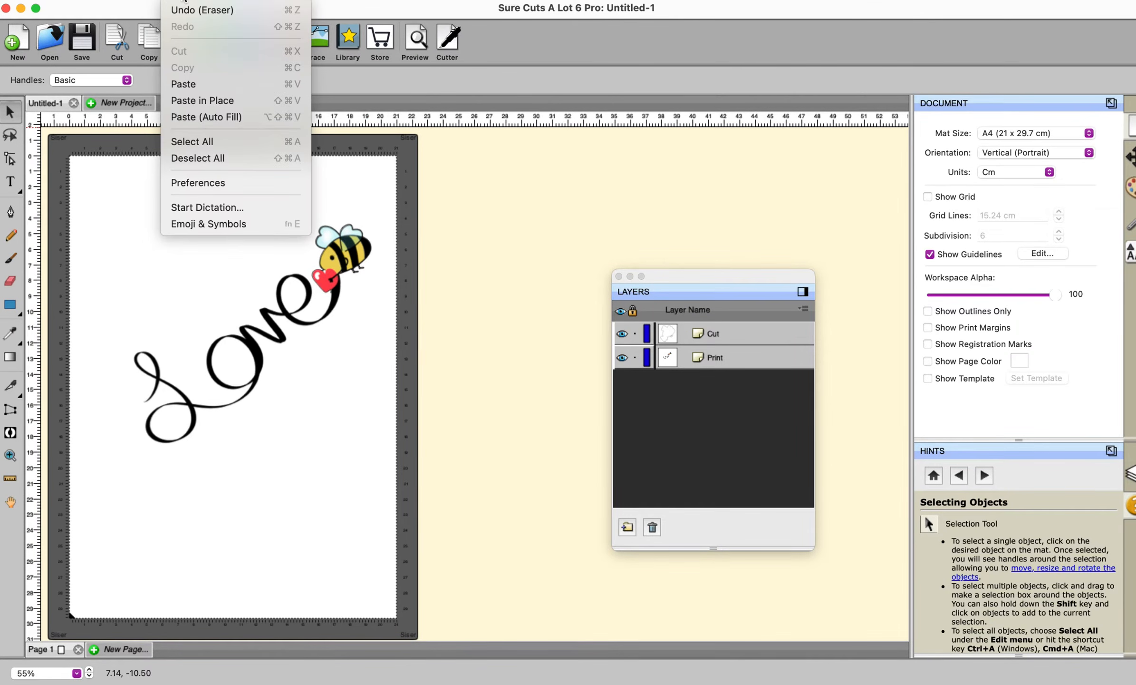
{"action": "left_click", "coordinate": [188, 142]}
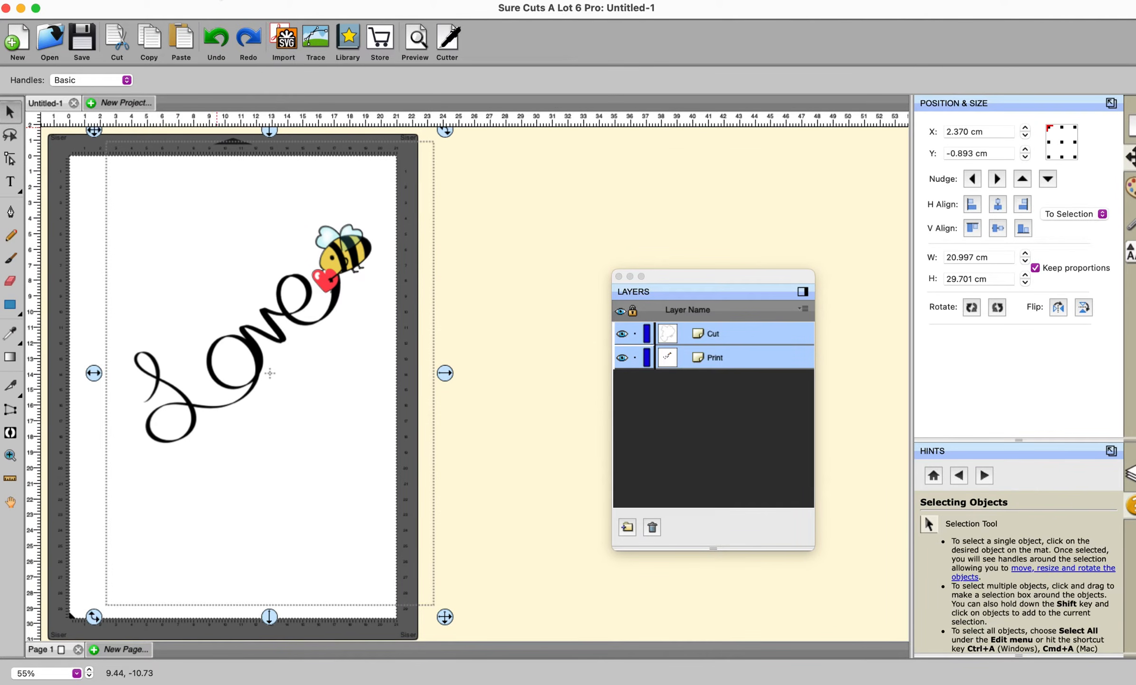
{"action": "left_click", "coordinate": [217, 2]}
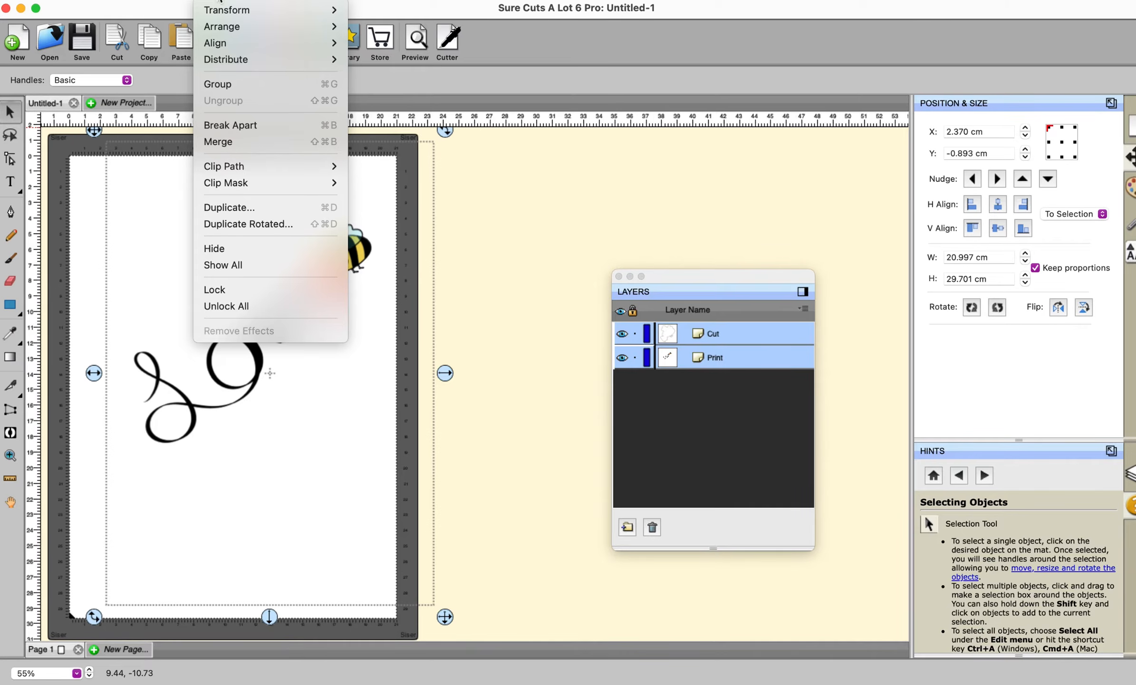
{"action": "mouse_move", "coordinate": [225, 167]}
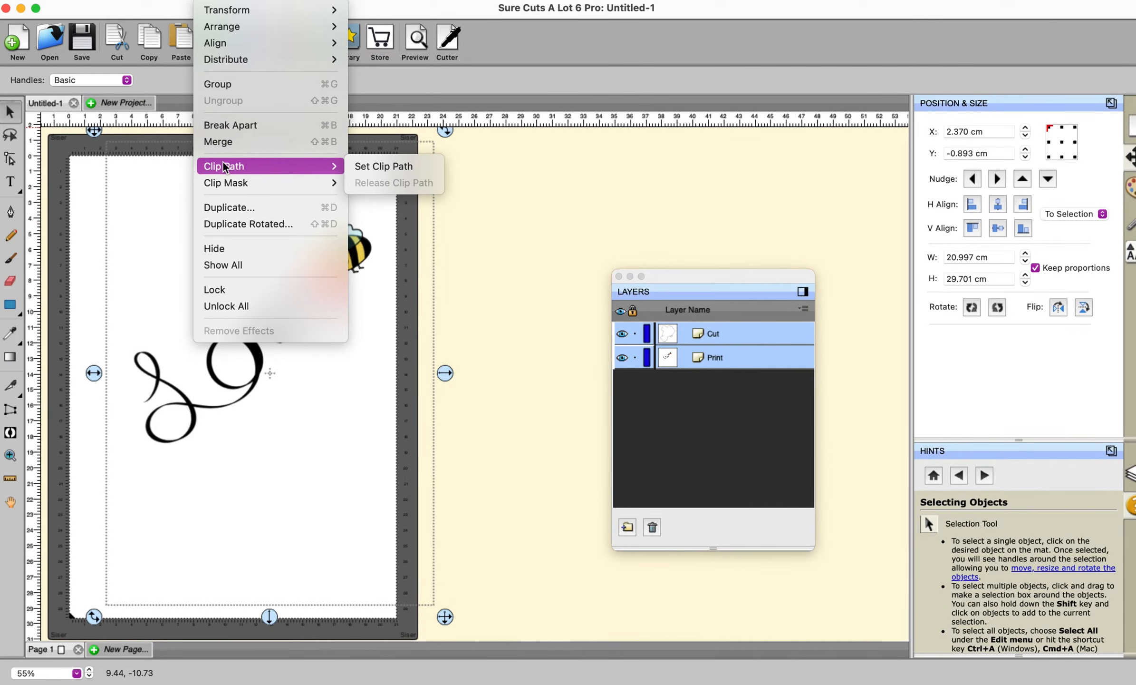
{"action": "left_click", "coordinate": [383, 166]}
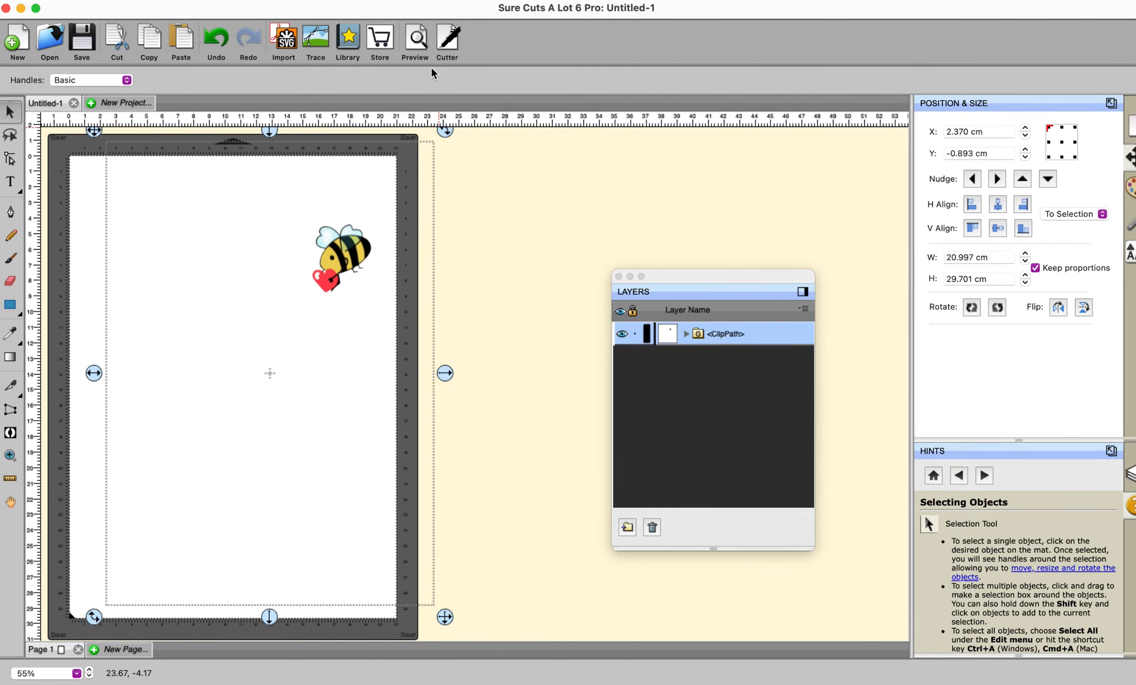
{"action": "left_click", "coordinate": [416, 39]}
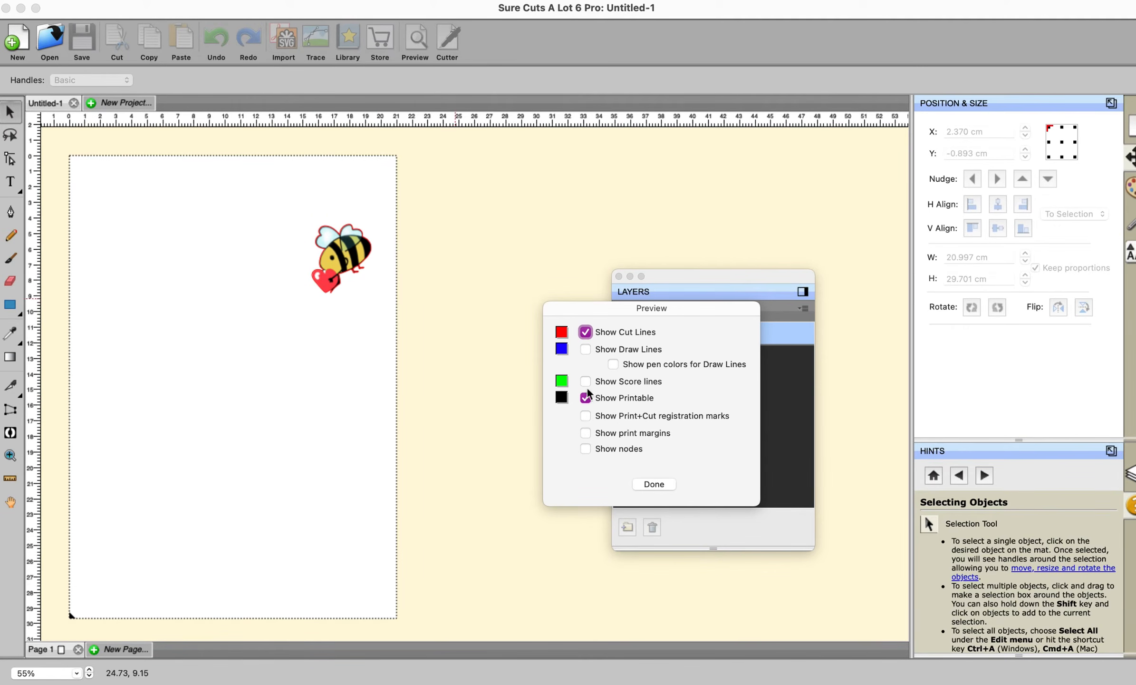
{"action": "left_click", "coordinate": [663, 483]}
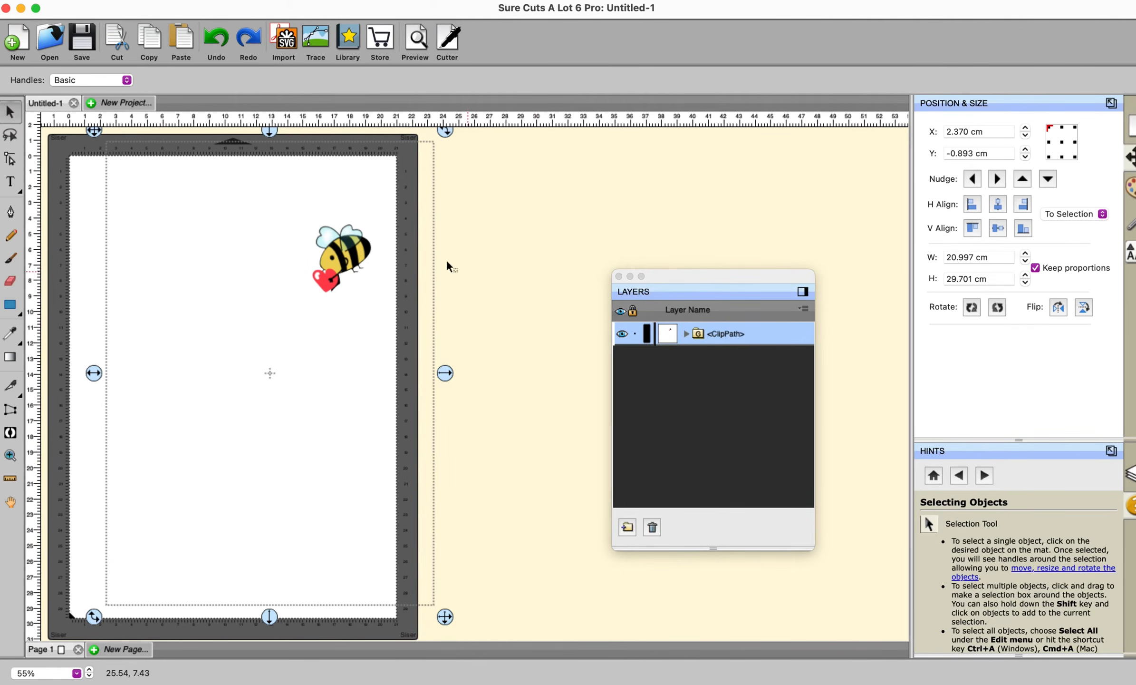
Move the clipped bee group back onto the page at about X -0.17 cm, Y 0.83 cm
{"action": "left_click_drag", "start_coordinate": [359, 268], "coordinate": [121, 219]}
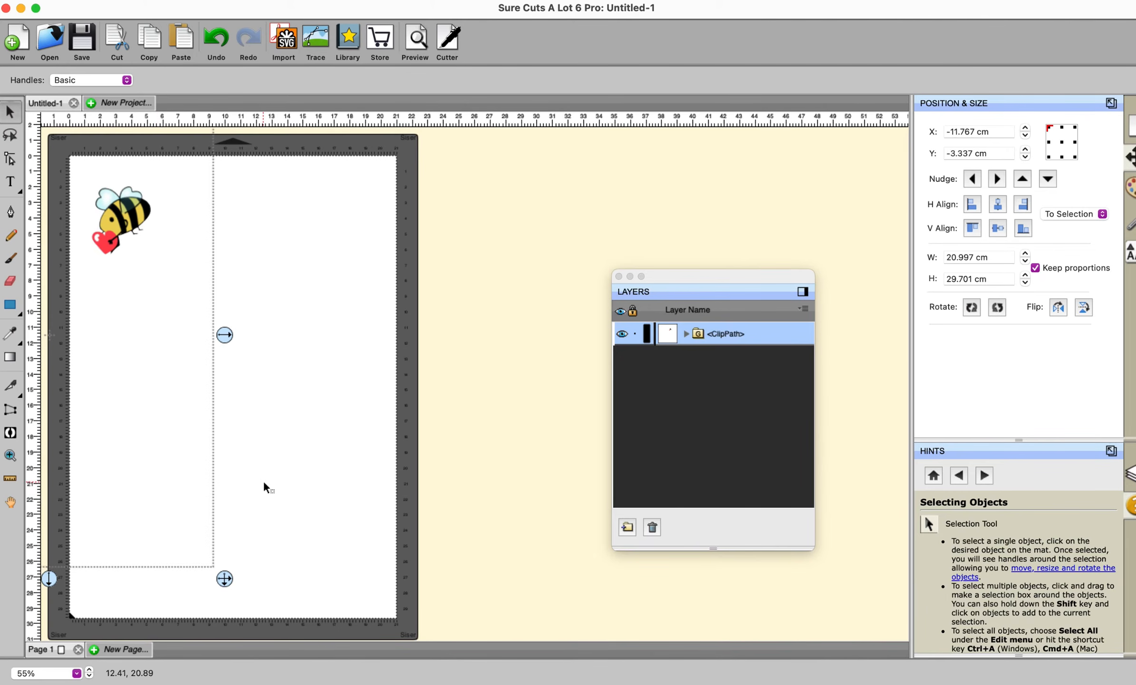
{"action": "left_click_drag", "start_coordinate": [136, 221], "coordinate": [219, 244]}
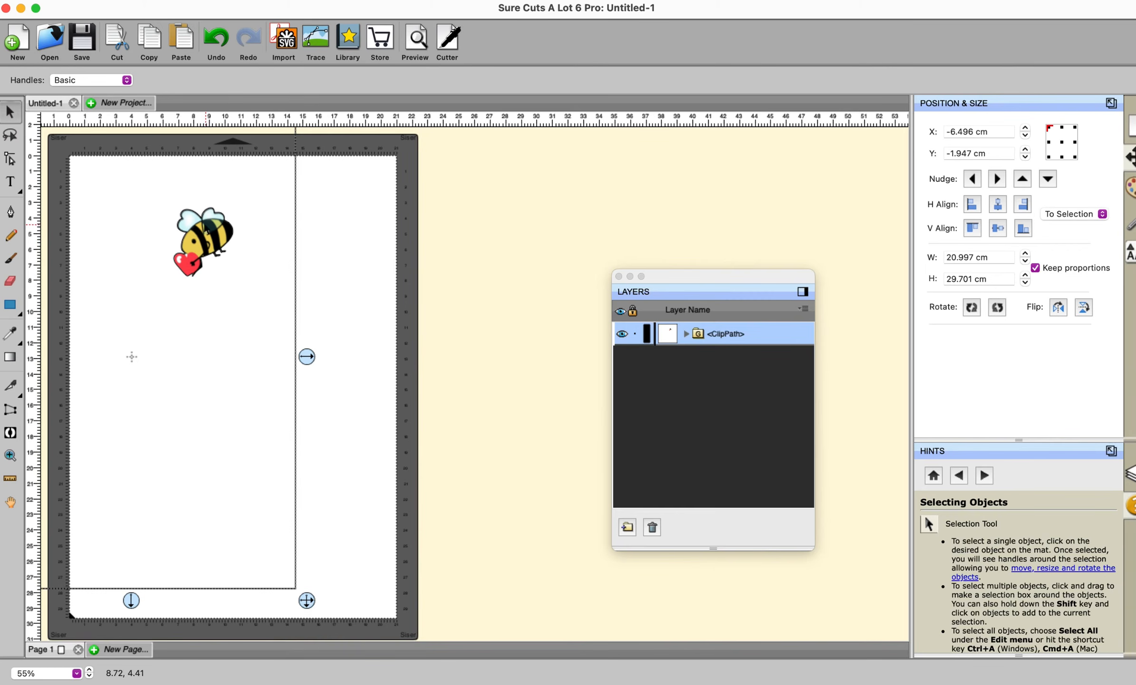
{"action": "left_click_drag", "start_coordinate": [207, 244], "coordinate": [307, 288]}
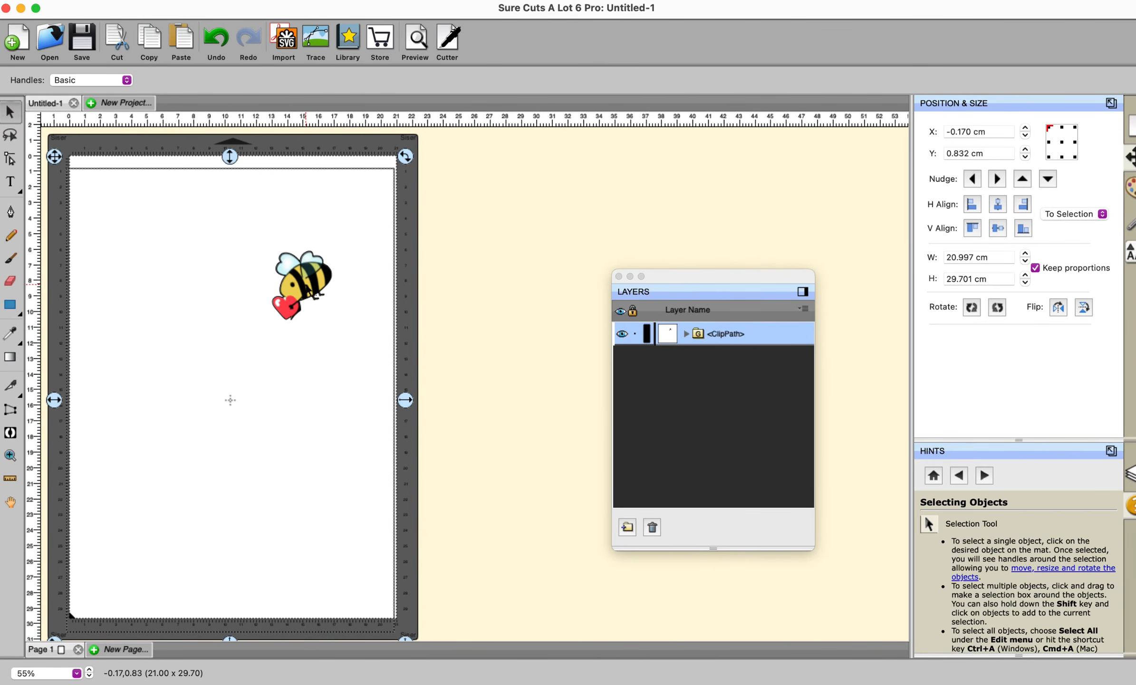
{"action": "left_click", "coordinate": [481, 290]}
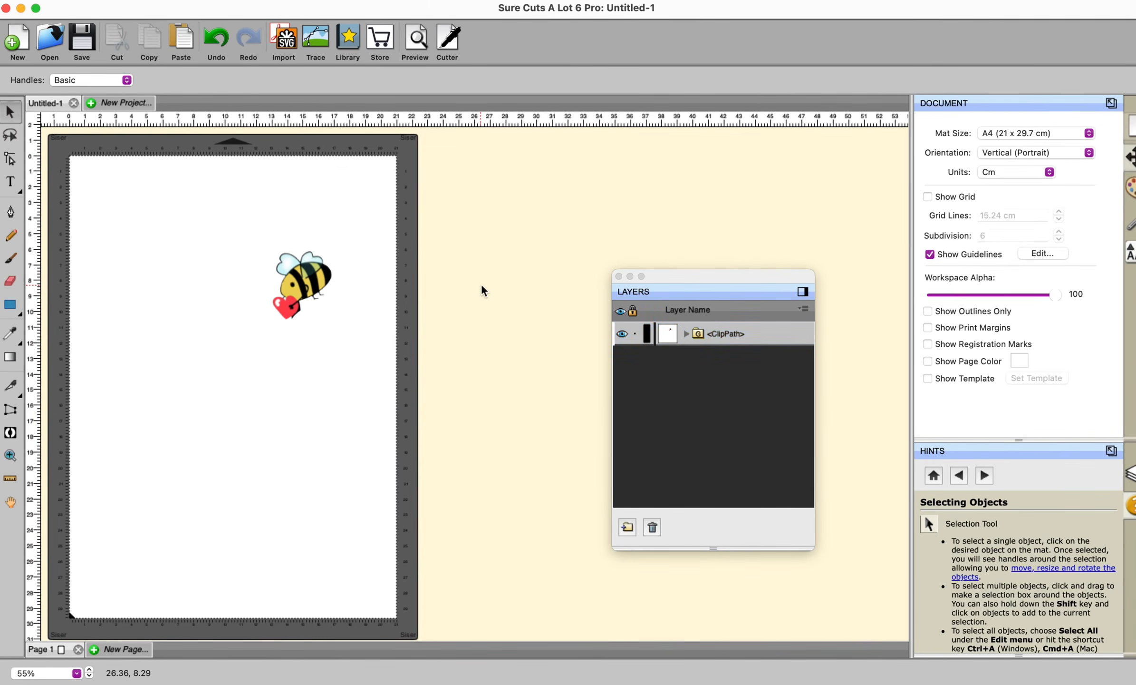